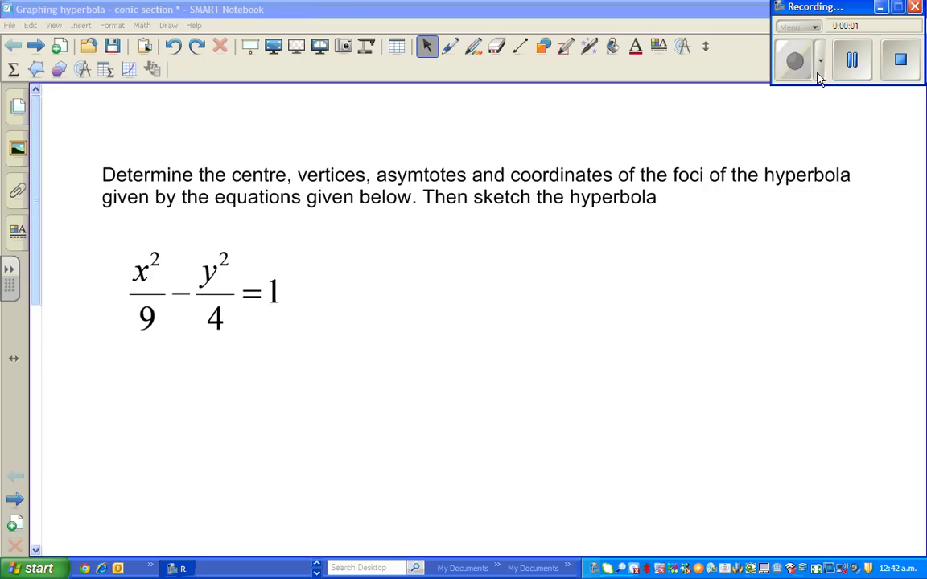
Switch to the freehand Pen tool and dismiss its pen style bar
{"action": "left_click", "coordinate": [452, 48]}
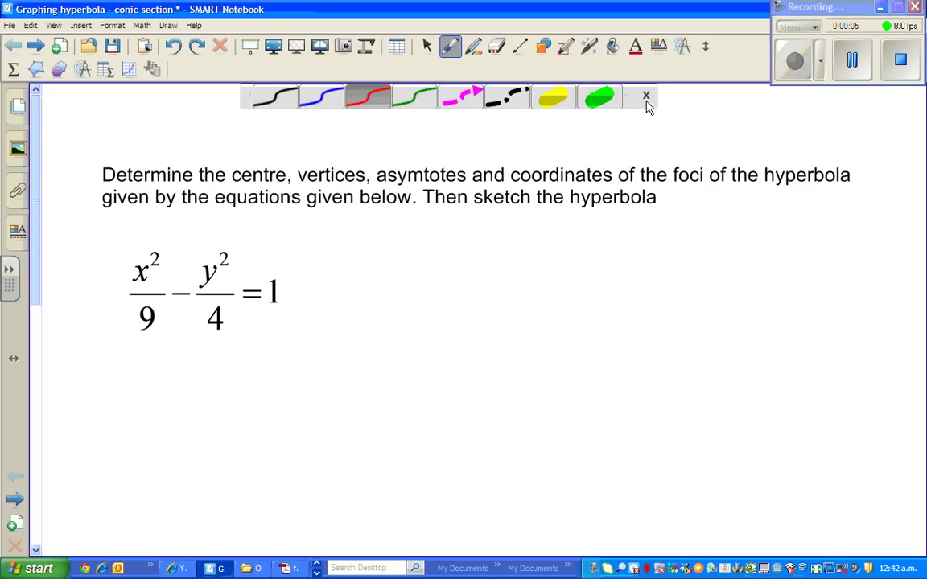
{"action": "left_click", "coordinate": [650, 100]}
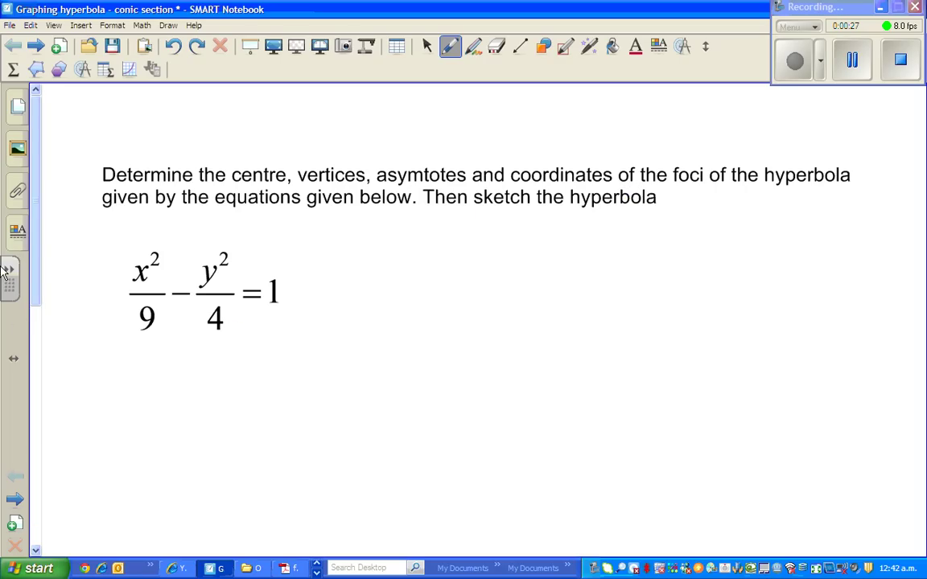
{"action": "left_click_drag", "start_coordinate": [35, 272], "coordinate": [6, 470]}
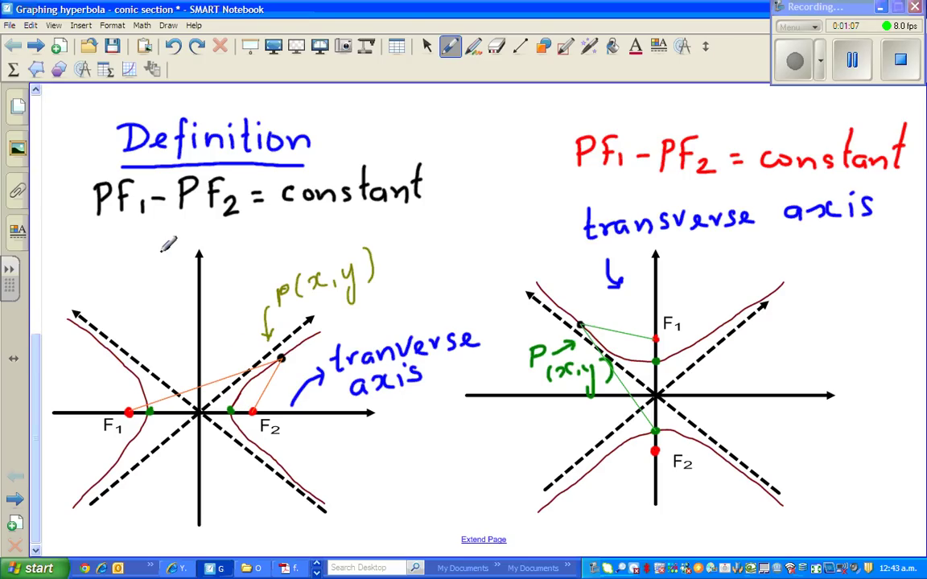
Label the left graph's vertical axis y and horizontal axis x in red, then advance a page
{"action": "mouse_move", "coordinate": [167, 247]}
{"action": "left_mouse_down"}
{"action": "mouse_move", "coordinate": [178, 251]}
{"action": "mouse_move", "coordinate": [165, 303]}
{"action": "left_mouse_up"}
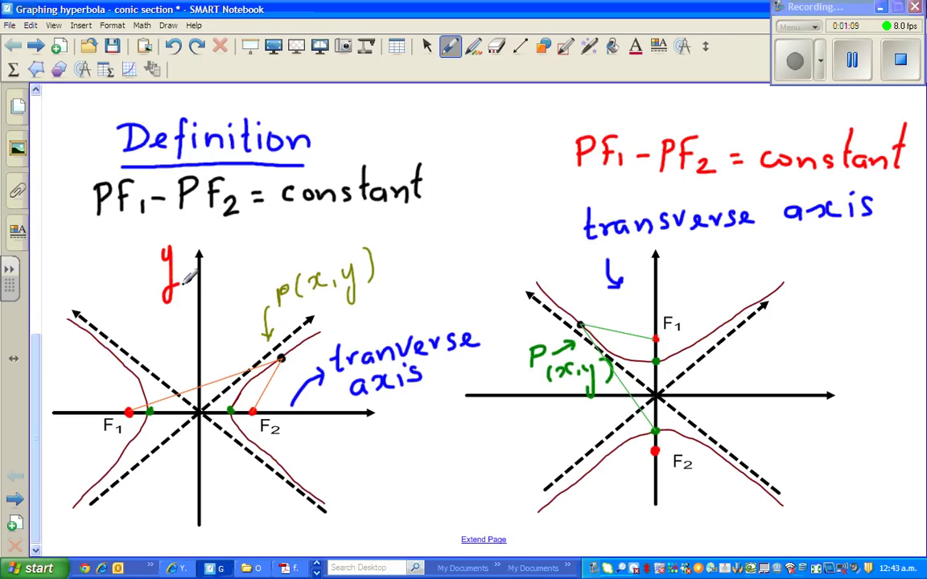
{"action": "mouse_move", "coordinate": [365, 427]}
{"action": "left_mouse_down"}
{"action": "mouse_move", "coordinate": [373, 444]}
{"action": "mouse_move", "coordinate": [386, 442]}
{"action": "left_mouse_up"}
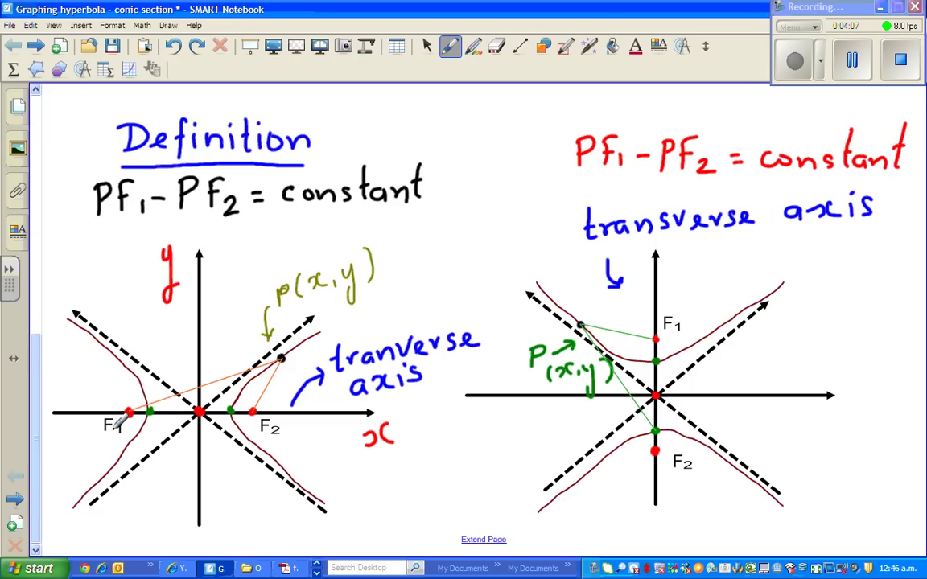
{"action": "left_click", "coordinate": [18, 500]}
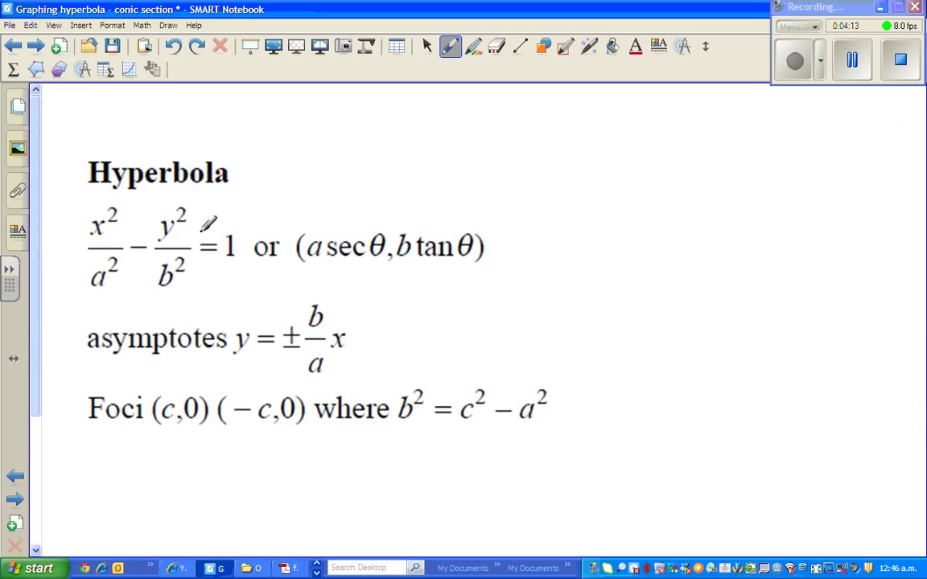
Write a red arrow with 'centre = (0,0)' beside the equation and underline b² = c²
{"action": "mouse_move", "coordinate": [196, 226]}
{"action": "left_mouse_down"}
{"action": "mouse_move", "coordinate": [231, 210]}
{"action": "mouse_move", "coordinate": [228, 204]}
{"action": "mouse_move", "coordinate": [233, 215]}
{"action": "mouse_move", "coordinate": [343, 169]}
{"action": "mouse_move", "coordinate": [395, 160]}
{"action": "left_mouse_up"}
{"action": "left_click_drag", "start_coordinate": [389, 170], "coordinate": [399, 167]}
{"action": "mouse_move", "coordinate": [425, 135]}
{"action": "left_mouse_down"}
{"action": "mouse_move", "coordinate": [420, 161]}
{"action": "mouse_move", "coordinate": [453, 155]}
{"action": "mouse_move", "coordinate": [447, 146]}
{"action": "mouse_move", "coordinate": [463, 158]}
{"action": "mouse_move", "coordinate": [480, 130]}
{"action": "left_mouse_up"}
{"action": "left_click_drag", "start_coordinate": [496, 113], "coordinate": [500, 149]}
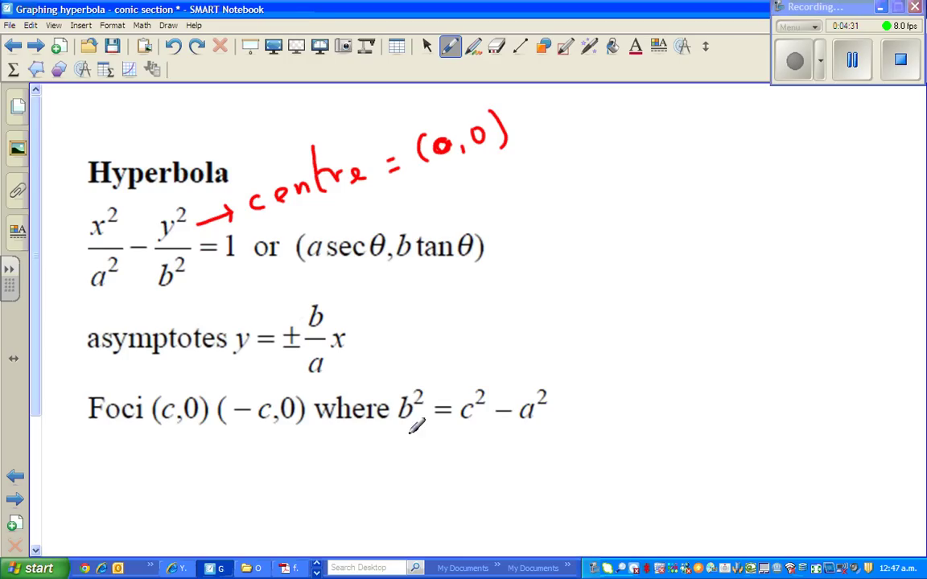
{"action": "left_click_drag", "start_coordinate": [406, 426], "coordinate": [499, 427]}
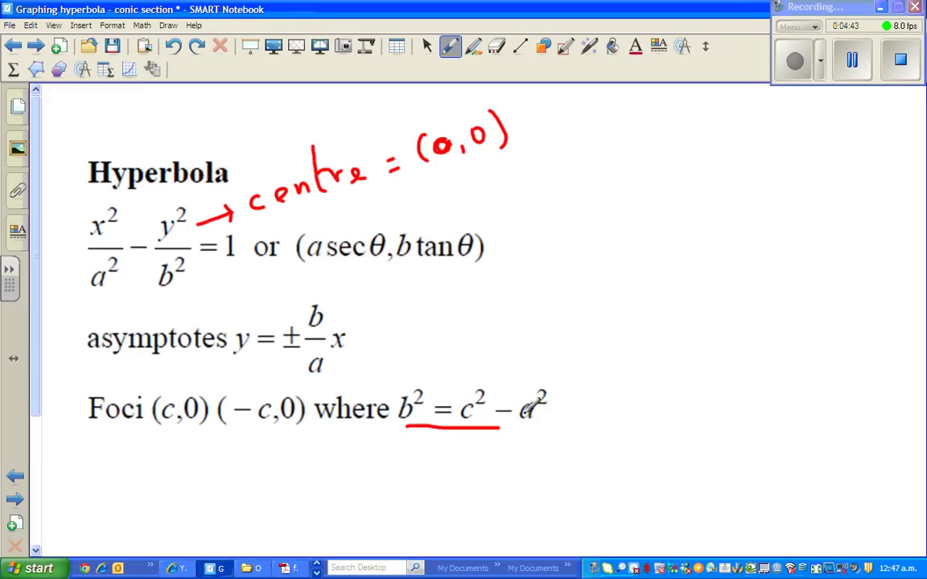
Write a boxed red ⇒ c² = a² + b² under the Foci line and begin an 'Ellipse' note beside it
{"action": "left_click_drag", "start_coordinate": [366, 481], "coordinate": [385, 479]}
{"action": "mouse_move", "coordinate": [364, 489]}
{"action": "left_mouse_down"}
{"action": "mouse_move", "coordinate": [384, 488]}
{"action": "mouse_move", "coordinate": [387, 480]}
{"action": "mouse_move", "coordinate": [374, 506]}
{"action": "left_mouse_up"}
{"action": "mouse_move", "coordinate": [432, 478]}
{"action": "left_mouse_down"}
{"action": "mouse_move", "coordinate": [433, 492]}
{"action": "mouse_move", "coordinate": [449, 469]}
{"action": "mouse_move", "coordinate": [475, 482]}
{"action": "left_mouse_up"}
{"action": "mouse_move", "coordinate": [461, 493]}
{"action": "left_mouse_down"}
{"action": "mouse_move", "coordinate": [512, 467]}
{"action": "mouse_move", "coordinate": [510, 482]}
{"action": "mouse_move", "coordinate": [523, 454]}
{"action": "mouse_move", "coordinate": [520, 461]}
{"action": "mouse_move", "coordinate": [550, 478]}
{"action": "mouse_move", "coordinate": [574, 465]}
{"action": "mouse_move", "coordinate": [561, 492]}
{"action": "left_mouse_up"}
{"action": "left_click_drag", "start_coordinate": [593, 455], "coordinate": [607, 464]}
{"action": "mouse_move", "coordinate": [412, 449]}
{"action": "left_mouse_down"}
{"action": "mouse_move", "coordinate": [434, 509]}
{"action": "mouse_move", "coordinate": [563, 505]}
{"action": "mouse_move", "coordinate": [625, 487]}
{"action": "mouse_move", "coordinate": [625, 430]}
{"action": "mouse_move", "coordinate": [439, 435]}
{"action": "mouse_move", "coordinate": [411, 447]}
{"action": "left_mouse_up"}
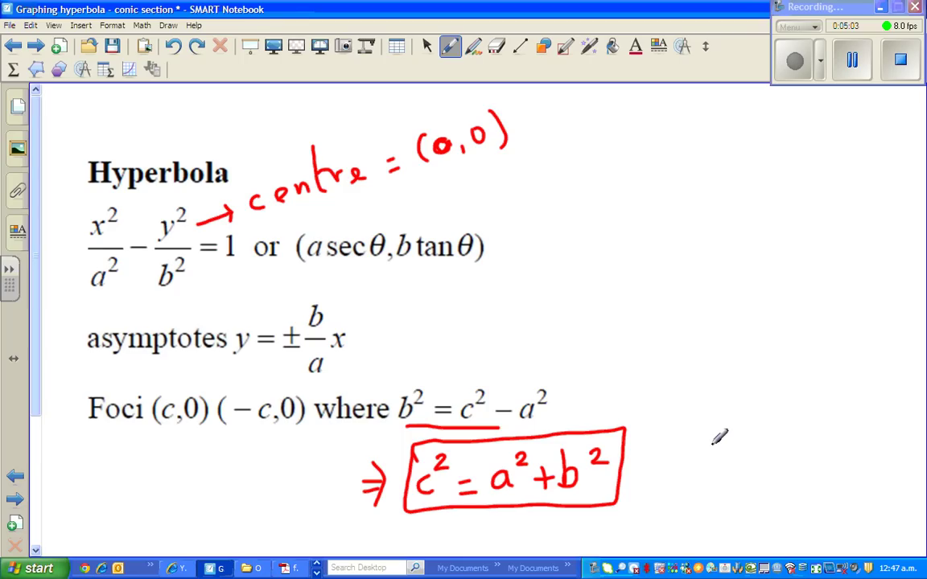
{"action": "left_click_drag", "start_coordinate": [715, 453], "coordinate": [716, 466]}
{"action": "mouse_move", "coordinate": [720, 352]}
{"action": "left_mouse_down"}
{"action": "mouse_move", "coordinate": [746, 371]}
{"action": "mouse_move", "coordinate": [777, 360]}
{"action": "mouse_move", "coordinate": [789, 398]}
{"action": "mouse_move", "coordinate": [803, 343]}
{"action": "mouse_move", "coordinate": [808, 353]}
{"action": "mouse_move", "coordinate": [869, 351]}
{"action": "left_mouse_up"}
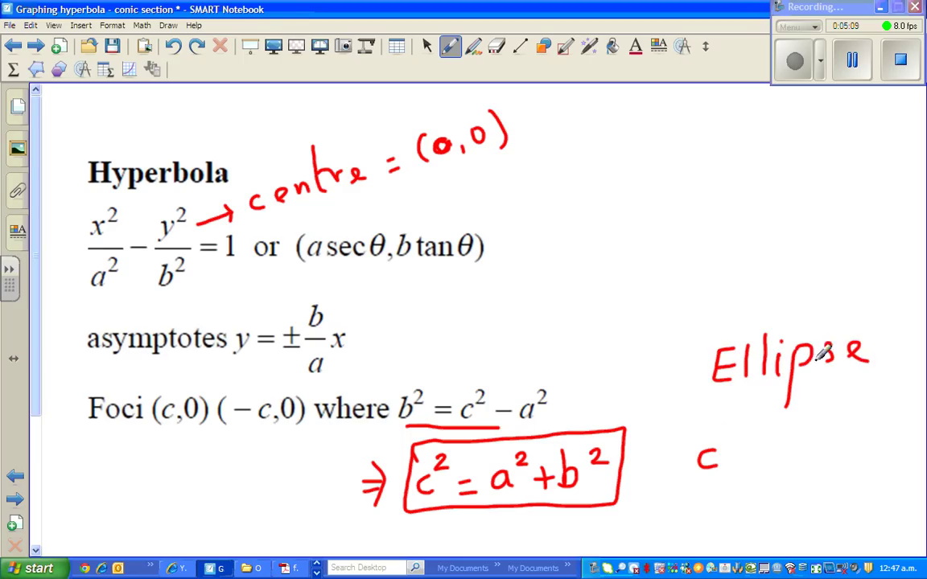
Underline 'Ellipse' and write c² = a² − b², a > b, and a new = line beneath it
{"action": "left_click_drag", "start_coordinate": [709, 391], "coordinate": [876, 395]}
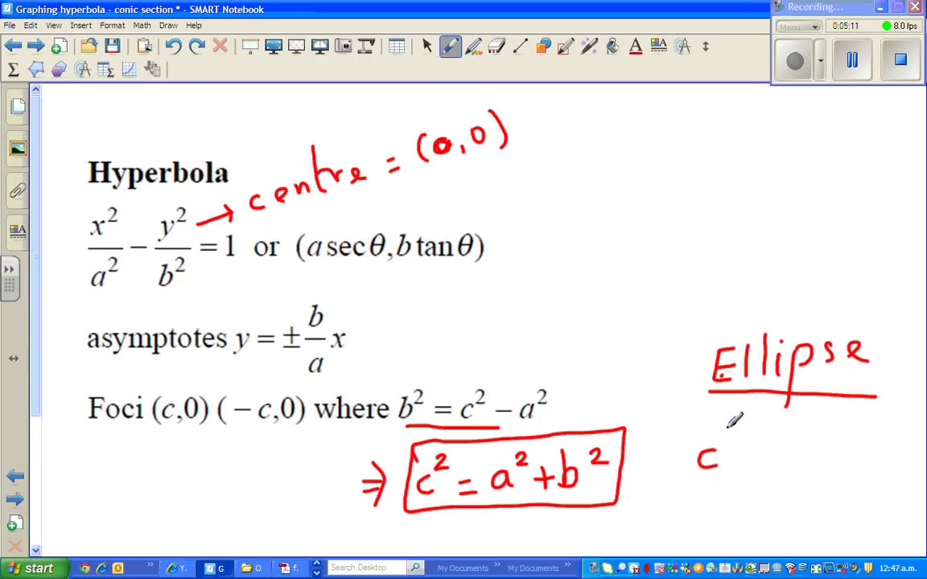
{"action": "left_click_drag", "start_coordinate": [725, 427], "coordinate": [747, 454]}
{"action": "mouse_move", "coordinate": [736, 465]}
{"action": "left_mouse_down"}
{"action": "mouse_move", "coordinate": [783, 438]}
{"action": "mouse_move", "coordinate": [782, 462]}
{"action": "left_mouse_up"}
{"action": "left_click_drag", "start_coordinate": [806, 418], "coordinate": [821, 453]}
{"action": "mouse_move", "coordinate": [842, 418]}
{"action": "left_mouse_down"}
{"action": "mouse_move", "coordinate": [839, 456]}
{"action": "mouse_move", "coordinate": [853, 452]}
{"action": "mouse_move", "coordinate": [876, 438]}
{"action": "left_mouse_up"}
{"action": "mouse_move", "coordinate": [785, 484]}
{"action": "left_mouse_down"}
{"action": "mouse_move", "coordinate": [795, 476]}
{"action": "mouse_move", "coordinate": [795, 498]}
{"action": "mouse_move", "coordinate": [833, 497]}
{"action": "left_mouse_up"}
{"action": "left_click_drag", "start_coordinate": [759, 529], "coordinate": [774, 537]}
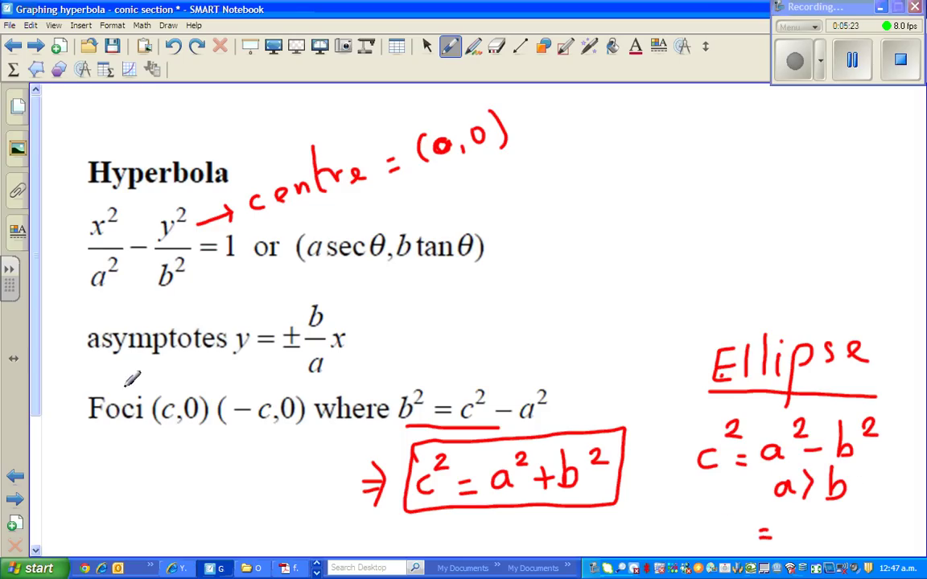
{"action": "scroll", "coordinate": [35, 402], "scroll_direction": "down", "scroll_amount": 3}
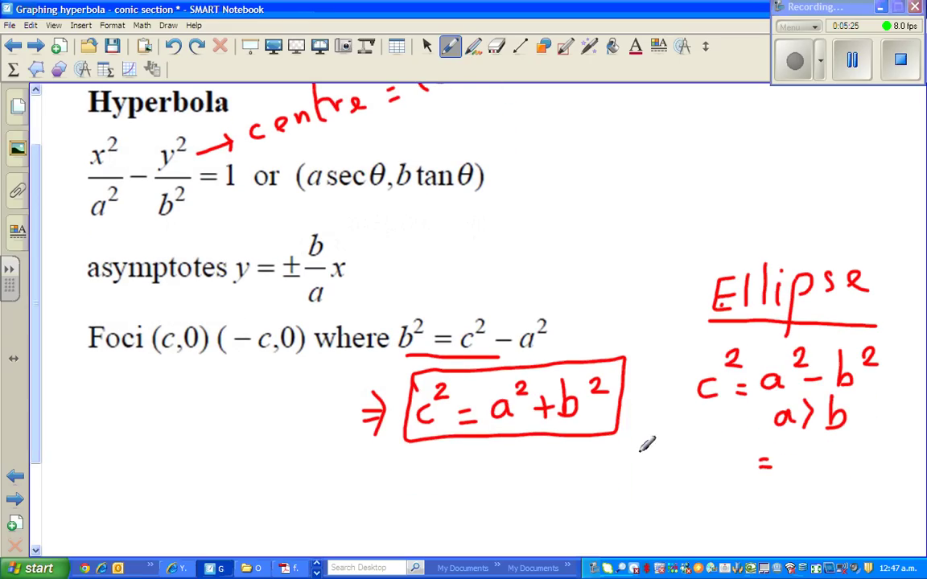
Add '= b² − a²' with 'b > a' beneath it to the ellipse notes
{"action": "mouse_move", "coordinate": [787, 441]}
{"action": "left_mouse_down"}
{"action": "mouse_move", "coordinate": [788, 477]}
{"action": "mouse_move", "coordinate": [810, 455]}
{"action": "mouse_move", "coordinate": [840, 467]}
{"action": "mouse_move", "coordinate": [866, 462]}
{"action": "mouse_move", "coordinate": [869, 471]}
{"action": "mouse_move", "coordinate": [892, 453]}
{"action": "left_mouse_up"}
{"action": "mouse_move", "coordinate": [816, 502]}
{"action": "left_mouse_down"}
{"action": "mouse_move", "coordinate": [820, 527]}
{"action": "mouse_move", "coordinate": [859, 514]}
{"action": "mouse_move", "coordinate": [844, 531]}
{"action": "mouse_move", "coordinate": [885, 525]}
{"action": "left_mouse_up"}
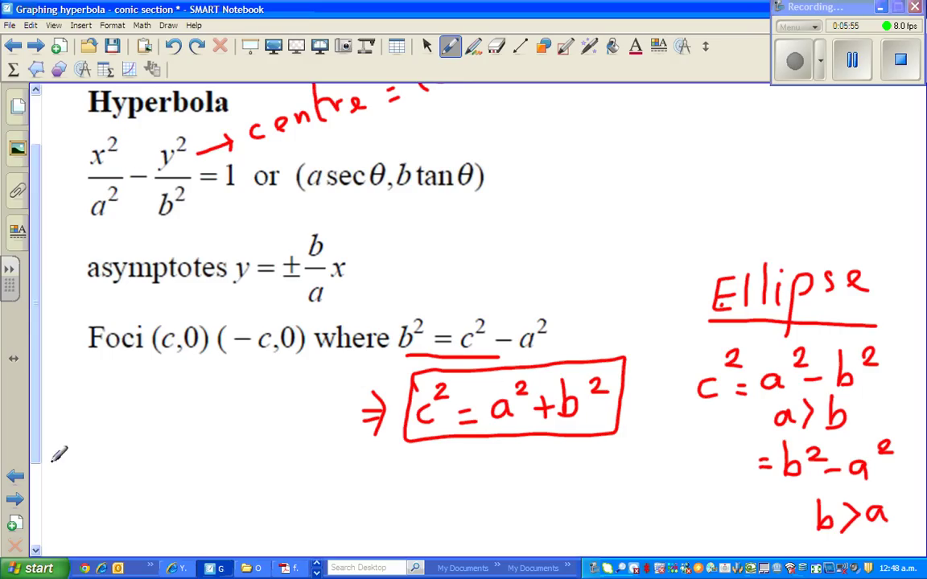
Move to the x²/9 − y²/4 = 1 grid page and set the pen to thinnest dark red
{"action": "left_click", "coordinate": [14, 501]}
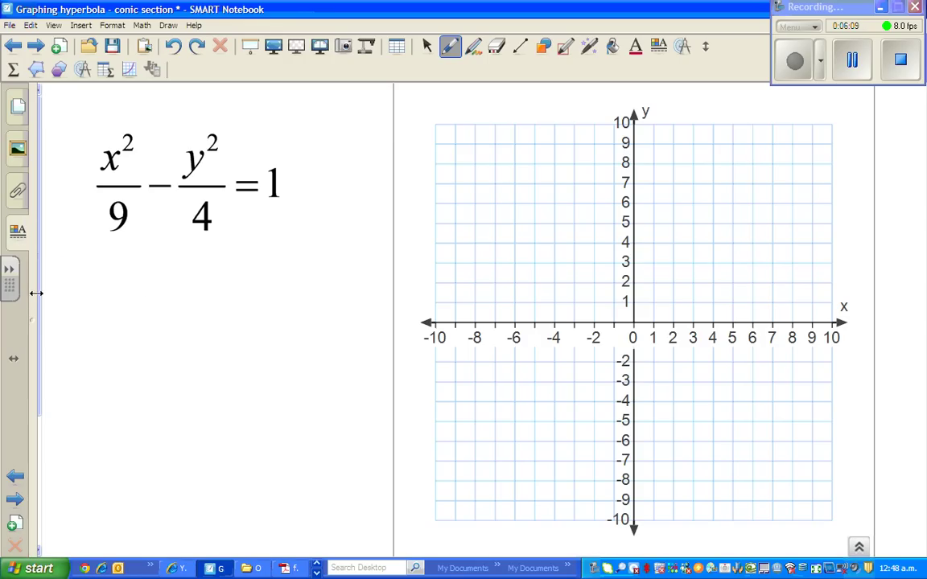
{"action": "left_click_drag", "start_coordinate": [36, 322], "coordinate": [182, 320]}
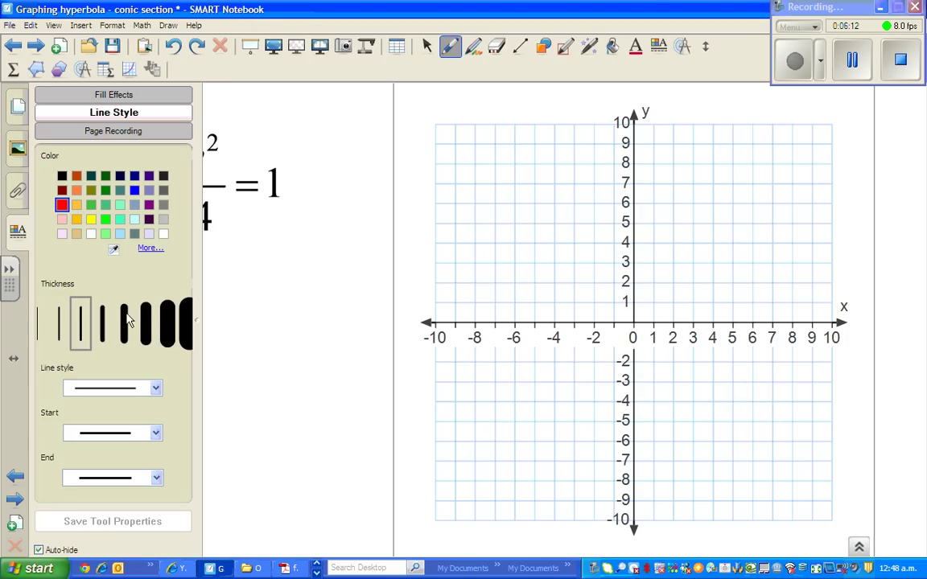
{"action": "left_click", "coordinate": [41, 326]}
{"action": "left_click", "coordinate": [62, 191]}
{"action": "left_click_drag", "start_coordinate": [196, 321], "coordinate": [36, 322]}
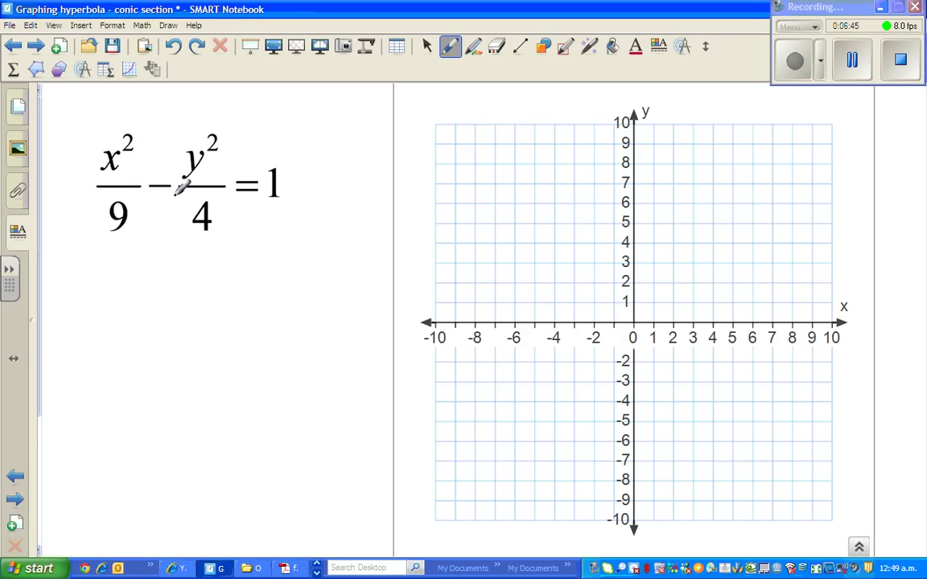
Draw an arc over x²/9 − y²/4 = 1 and write −y²/4 = beneath it in dark red
{"action": "mouse_move", "coordinate": [144, 150]}
{"action": "left_mouse_down"}
{"action": "mouse_move", "coordinate": [238, 123]}
{"action": "mouse_move", "coordinate": [274, 137]}
{"action": "left_mouse_up"}
{"action": "left_click_drag", "start_coordinate": [93, 287], "coordinate": [97, 340]}
{"action": "left_click_drag", "start_coordinate": [114, 262], "coordinate": [124, 275]}
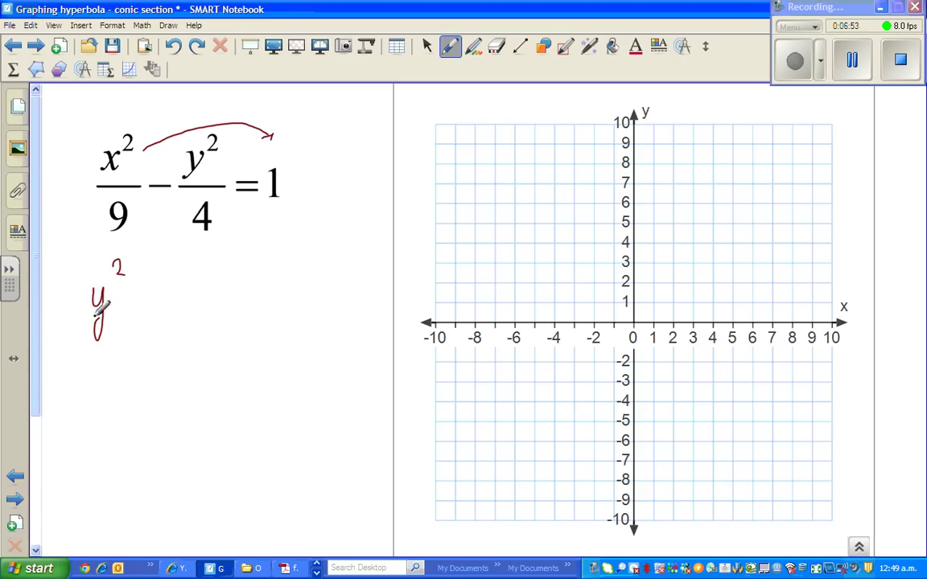
{"action": "left_click_drag", "start_coordinate": [68, 288], "coordinate": [82, 288]}
{"action": "mouse_move", "coordinate": [71, 322]}
{"action": "left_mouse_down"}
{"action": "mouse_move", "coordinate": [119, 318]}
{"action": "mouse_move", "coordinate": [95, 373]}
{"action": "left_mouse_up"}
{"action": "left_click_drag", "start_coordinate": [145, 313], "coordinate": [157, 312]}
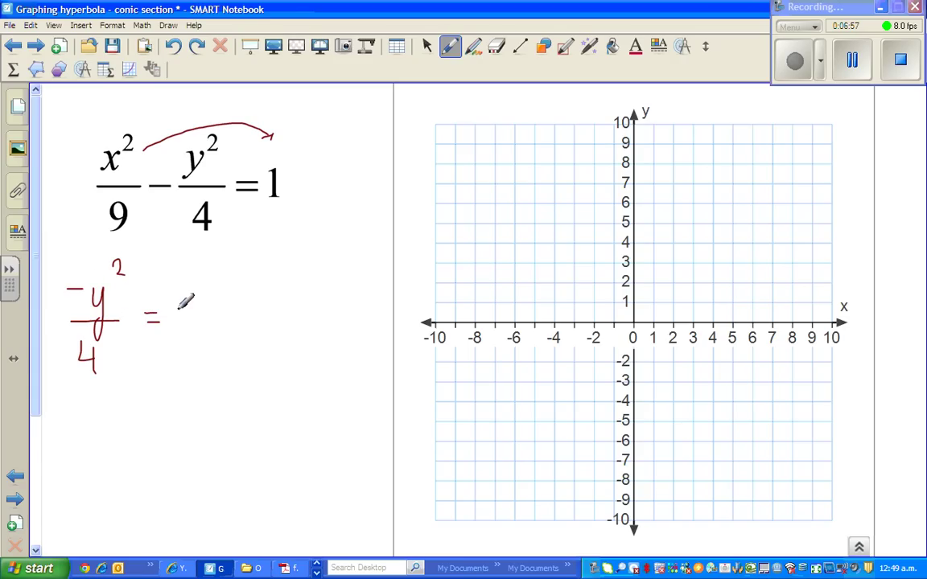